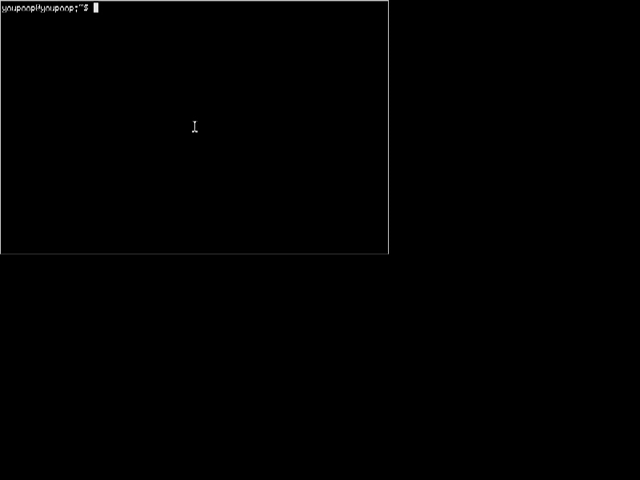
{"action": "type", "text": "free "}
{"action": "type", "text": "-h"}
Run free -h to print memory usage in human-readable sizes, then make the xterm fullscreen
{"action": "key", "text": "Return"}
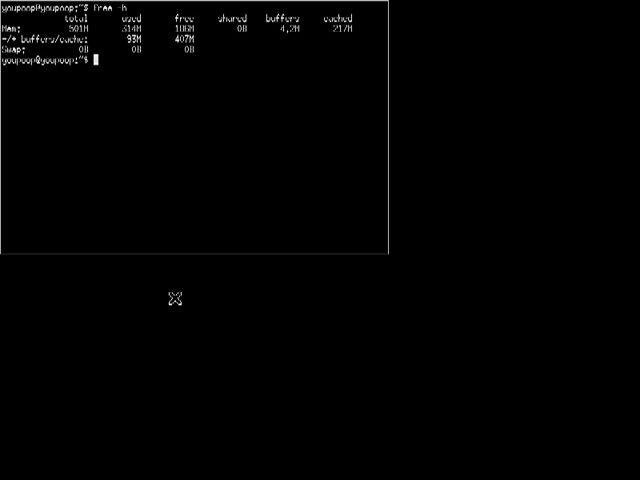
{"action": "key", "text": "alt+Return"}
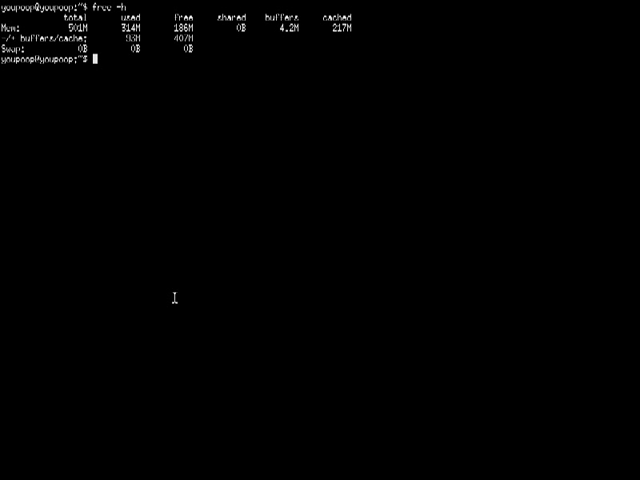
{"action": "type", "text": "man cwm"}
{"action": "key", "text": "Return"}
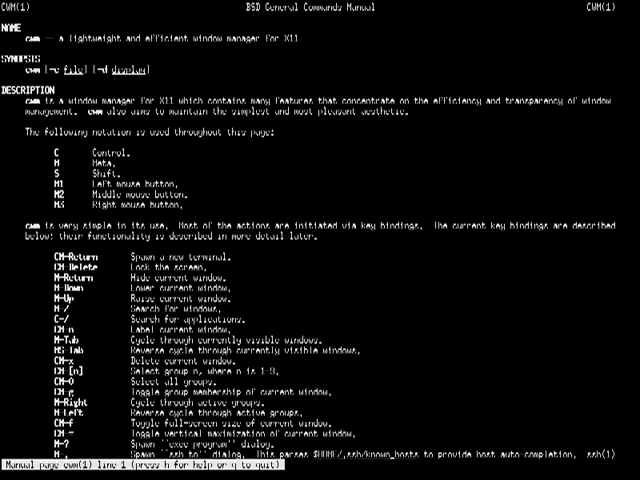
{"action": "key", "text": "space"}
{"action": "key", "text": "space"}
{"action": "key", "text": "space"}
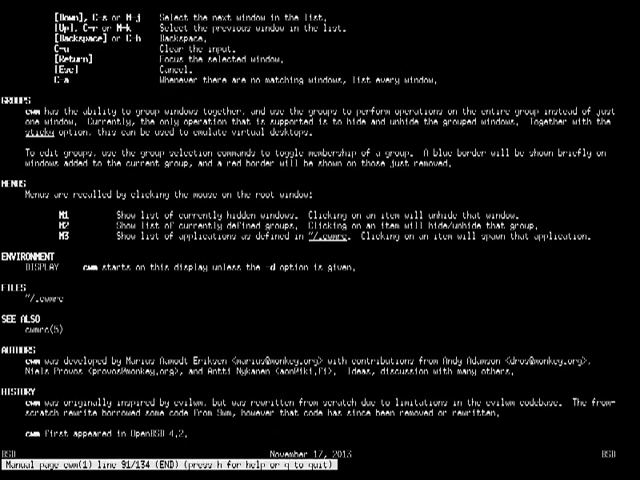
{"action": "key", "text": "b"}
{"action": "key", "text": "b"}
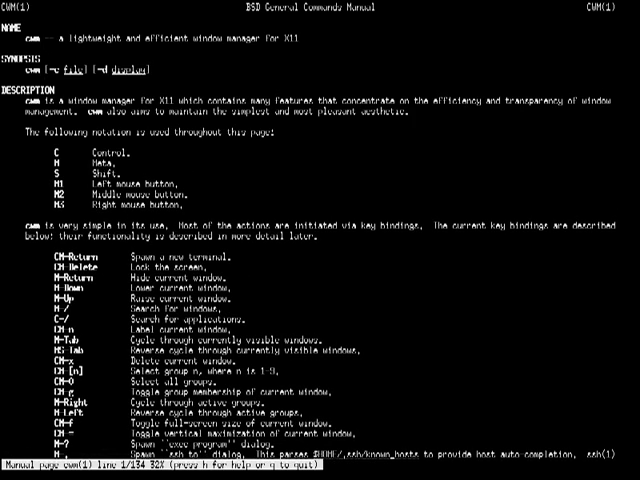
{"action": "key", "text": "space"}
{"action": "key", "text": "space"}
{"action": "key", "text": "space"}
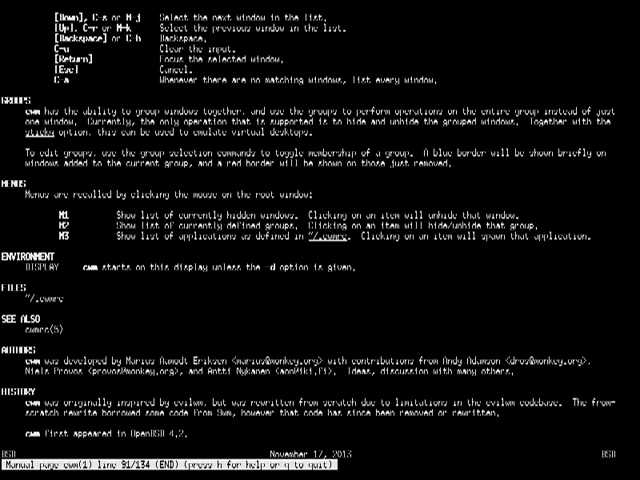
{"action": "key", "text": "g"}
{"action": "key", "text": "k"}
{"action": "key", "text": "k"}
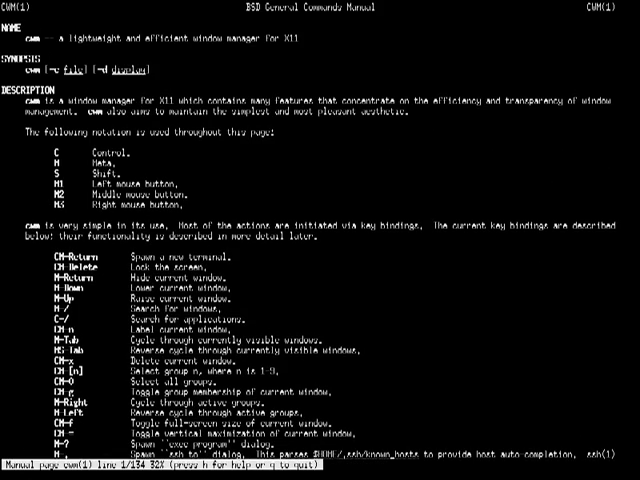
{"action": "key", "text": "G"}
{"action": "key", "text": "j"}
{"action": "key", "text": "j"}
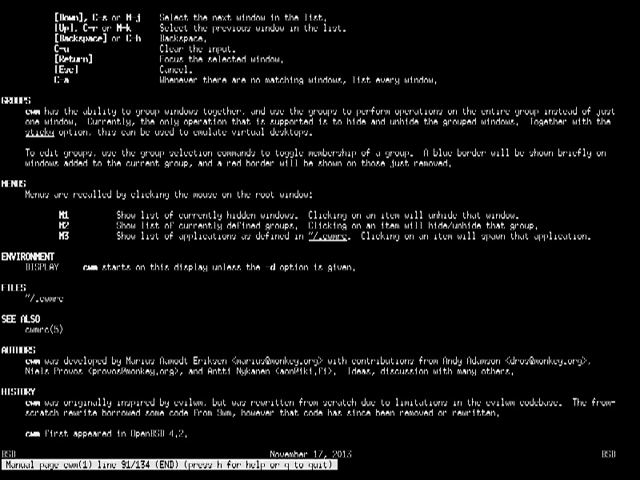
{"action": "key", "text": "Page_Up"}
{"action": "key", "text": "Page_Up"}
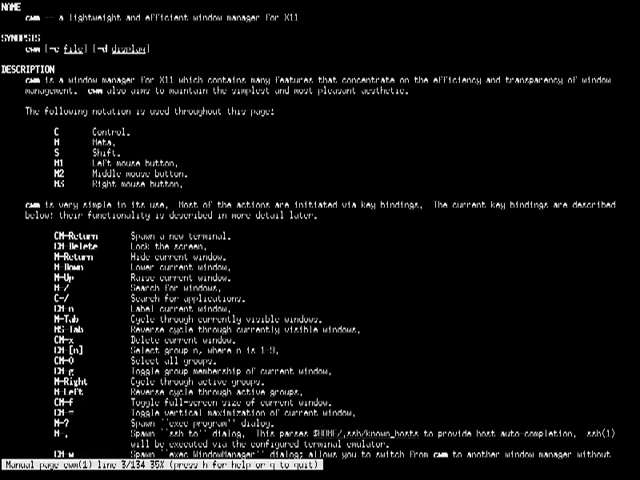
{"action": "key", "text": "Page_Up"}
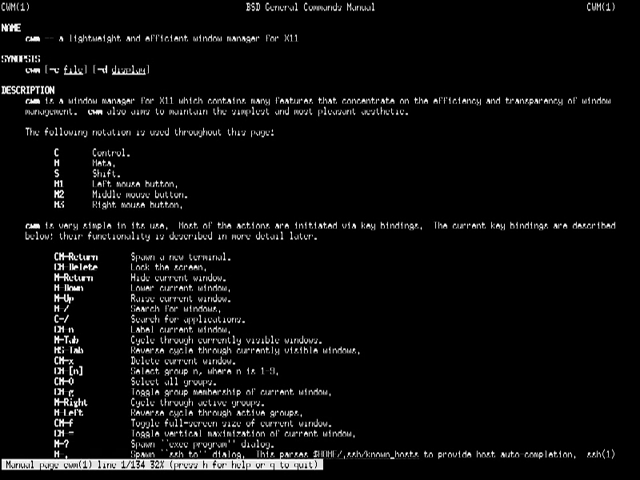
{"action": "key", "text": "q"}
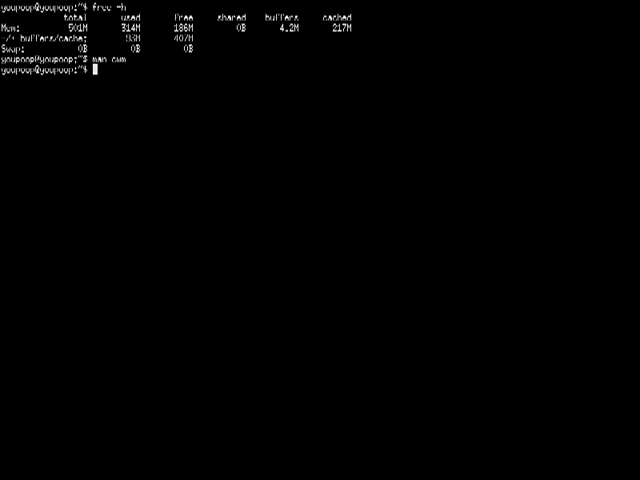
Return the fullscreen xterm to a normal-sized window centred on screen
{"action": "key", "text": "alt+Return"}
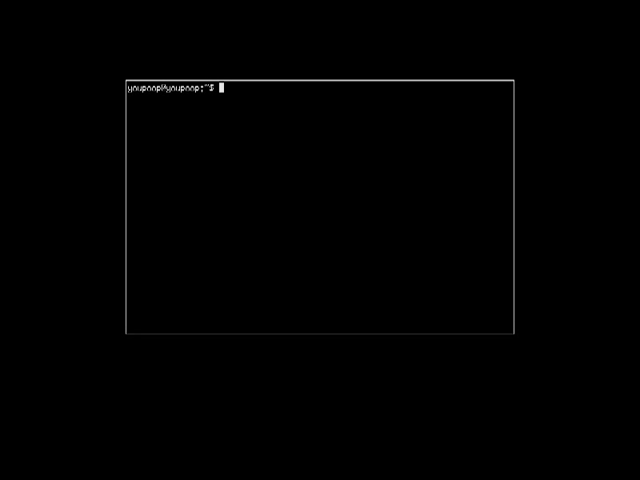
Resize and move the xterm, launch oclock via mystart.sh, and exit the front terminal
{"action": "left_click_drag", "start_coordinate": [510, 330], "coordinate": [612, 404]}
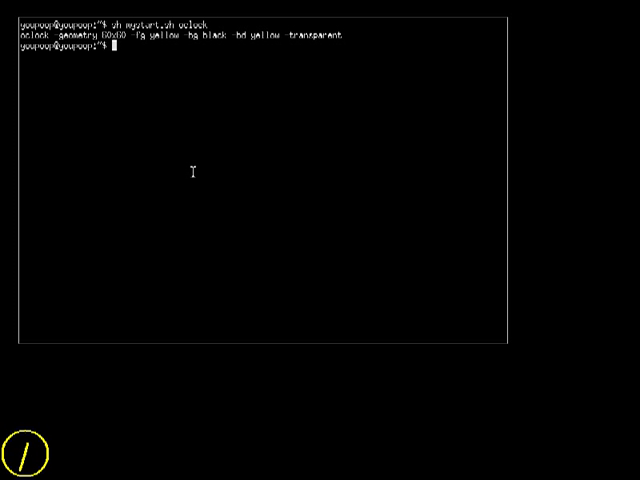
{"action": "left_click_drag", "start_coordinate": [196, 189], "coordinate": [188, 317], "text": "alt"}
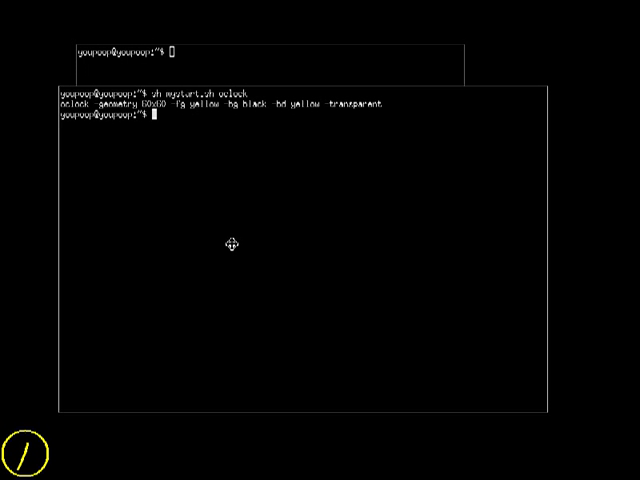
{"action": "middle_click", "coordinate": [188, 317], "text": "alt"}
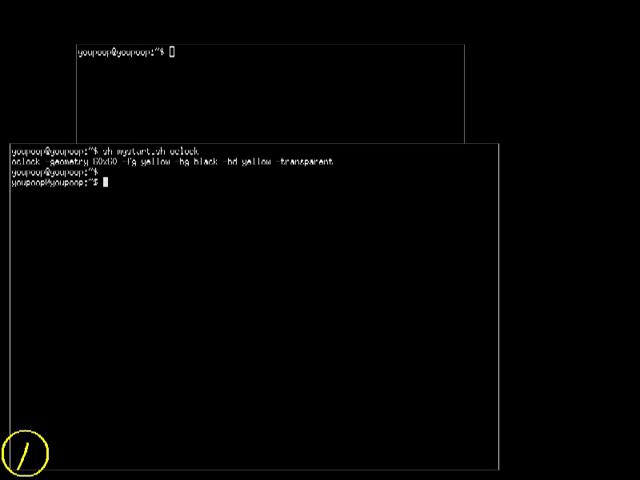
{"action": "key", "text": "Return"}
{"action": "key", "text": "Return"}
{"action": "key", "text": "Return"}
{"action": "key", "text": "Return"}
{"action": "key", "text": "Return"}
{"action": "key", "text": "Return"}
{"action": "key", "text": "Return"}
{"action": "key", "text": "Return"}
{"action": "key", "text": "Return"}
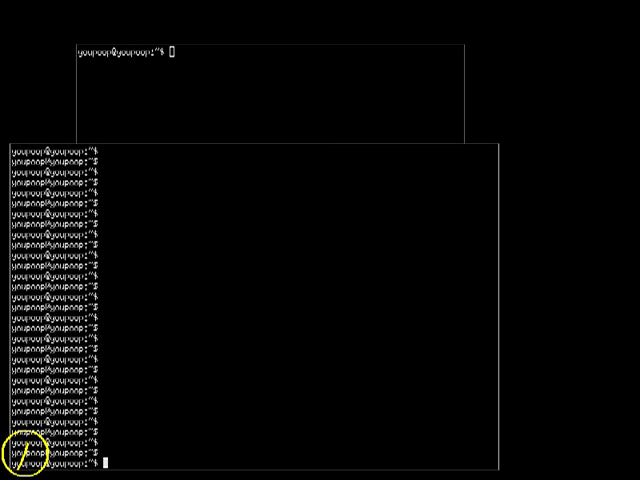
{"action": "key", "text": "ctrl+d"}
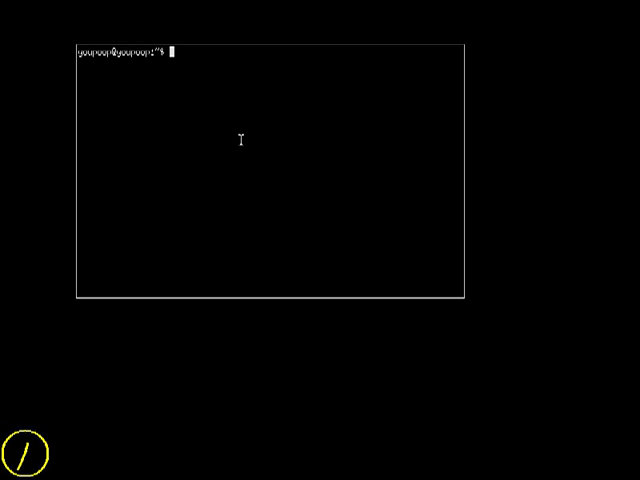
{"action": "type", "text": "sh mystart.sh "}
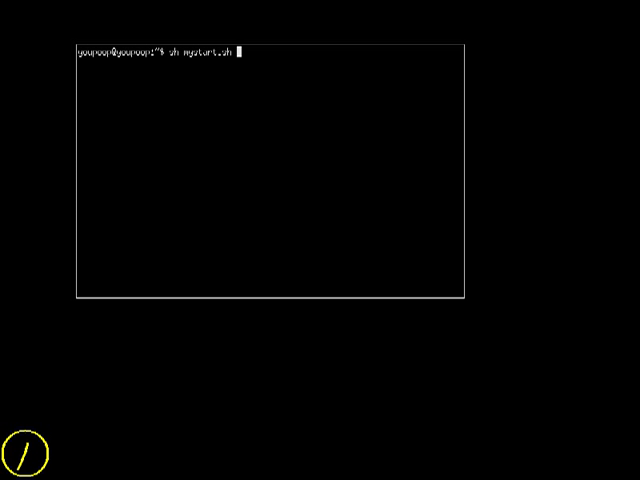
{"action": "type", "text": "xclock"}
Start the yellow digital clock with 'sh mystart.sh xclock' and the load meter with 'sh mystart.sh xload'
{"action": "key", "text": "Return"}
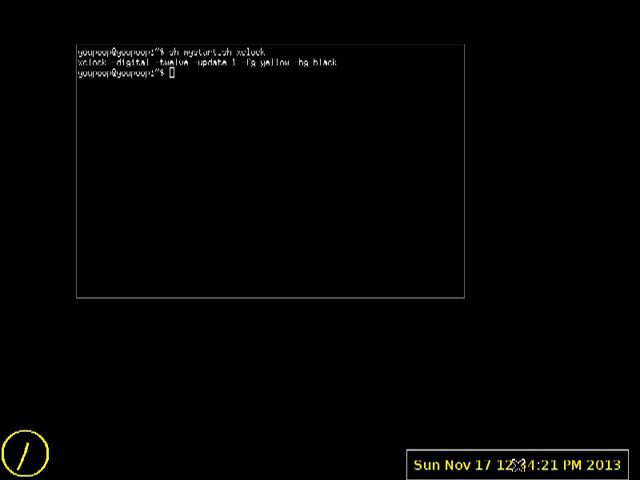
{"action": "type", "text": "sh mystart.sh "}
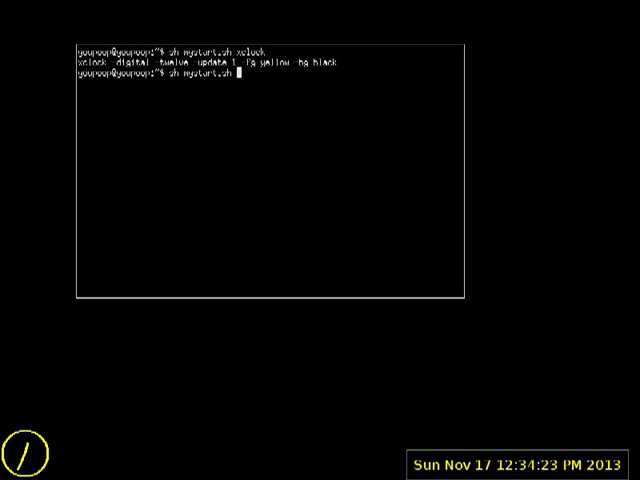
{"action": "type", "text": "lo"}
{"action": "key", "text": "BackSpace"}
{"action": "key", "text": "BackSpace"}
{"action": "type", "text": "xload"}
{"action": "key", "text": "Return"}
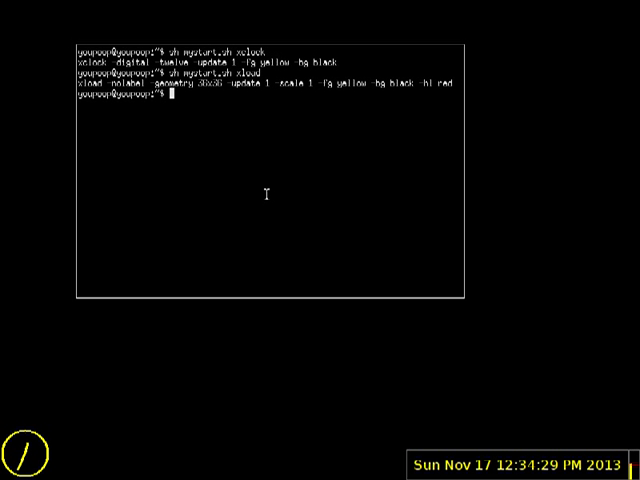
Put the xterm in the top-left corner, then maximize it vertically and restore it
{"action": "mouse_move", "coordinate": [266, 193]}
{"action": "left_mouse_down"}
{"action": "mouse_move", "coordinate": [203, 164]}
{"action": "mouse_move", "coordinate": [191, 150]}
{"action": "left_mouse_up"}
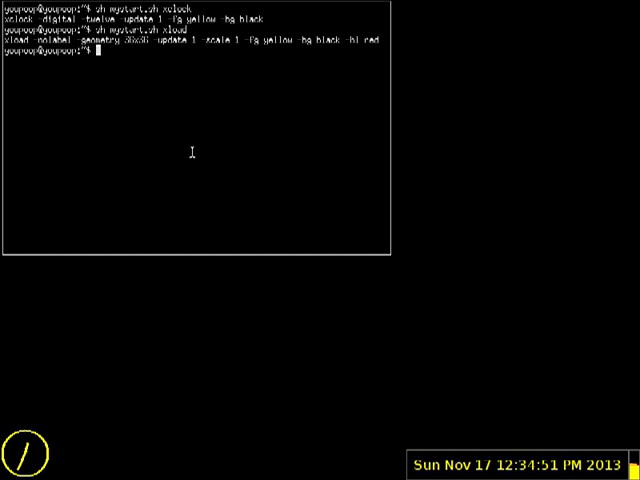
{"action": "key", "text": "super+m"}
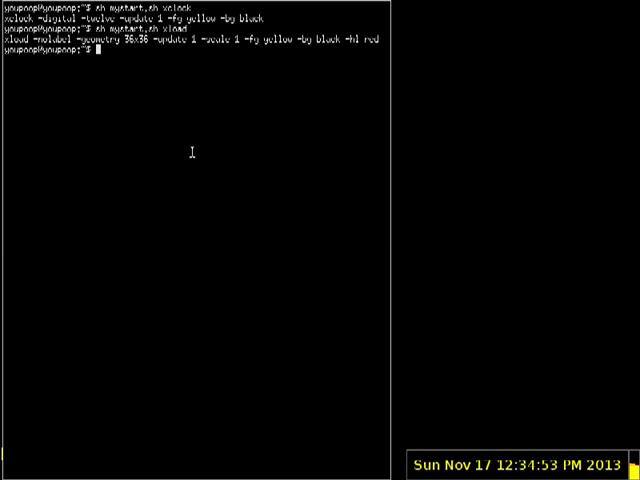
{"action": "key", "text": "super+m"}
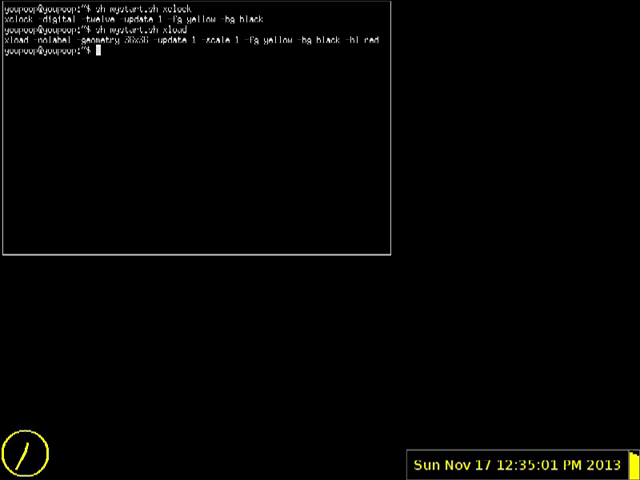
Search windows for 'x', raise the jackd xterm, then bring the startup-script xterm forward
{"action": "right_click", "coordinate": [191, 151]}
{"action": "type", "text": "x«"}
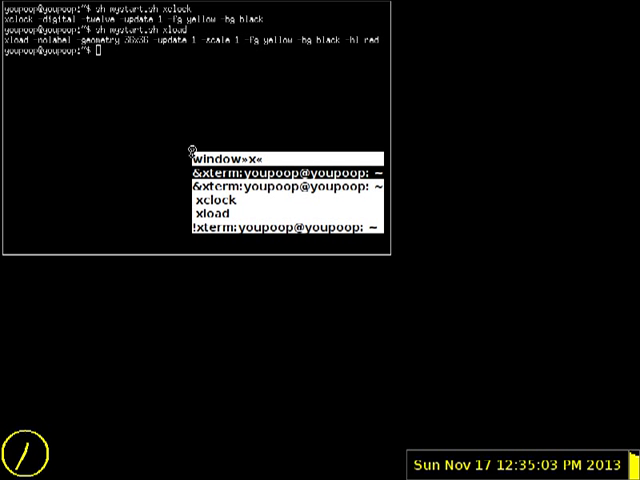
{"action": "key", "text": "Return"}
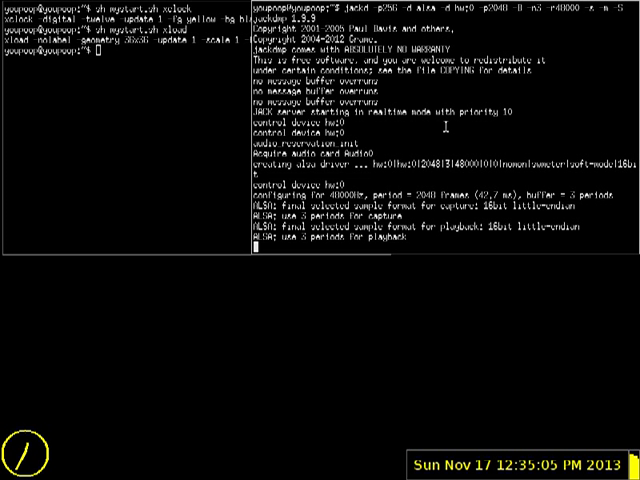
{"action": "left_click", "coordinate": [157, 110]}
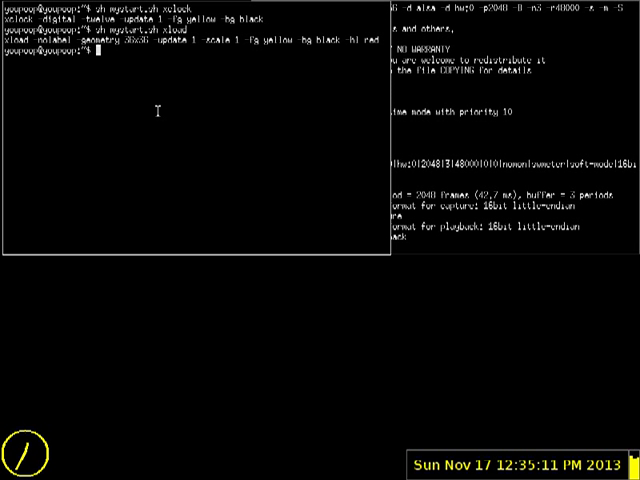
Search again, cycle to the avconv xterm, and select its command line
{"action": "right_click", "coordinate": [157, 110]}
{"action": "type", "text": "x"}
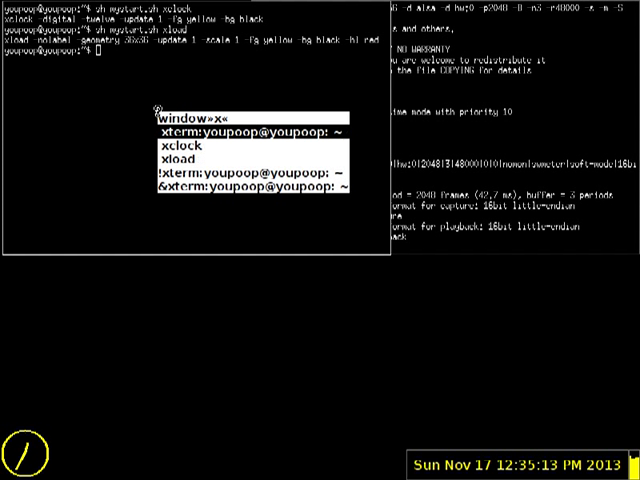
{"action": "key", "text": "Tab"}
{"action": "key", "text": "Tab"}
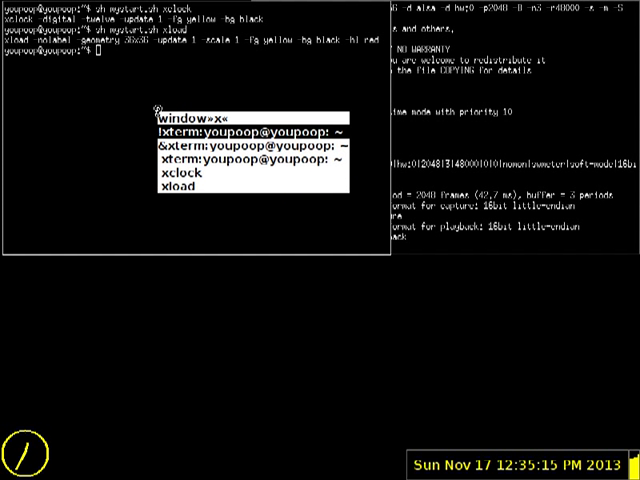
{"action": "key", "text": "shift+Tab"}
{"action": "key", "text": "Tab"}
{"action": "key", "text": "Tab"}
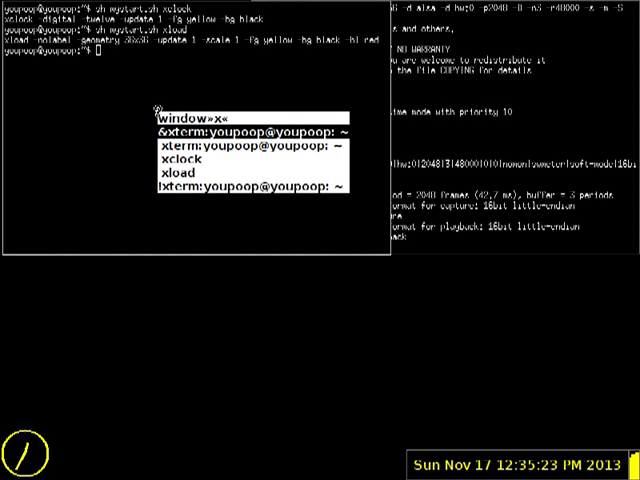
{"action": "key", "text": "Return"}
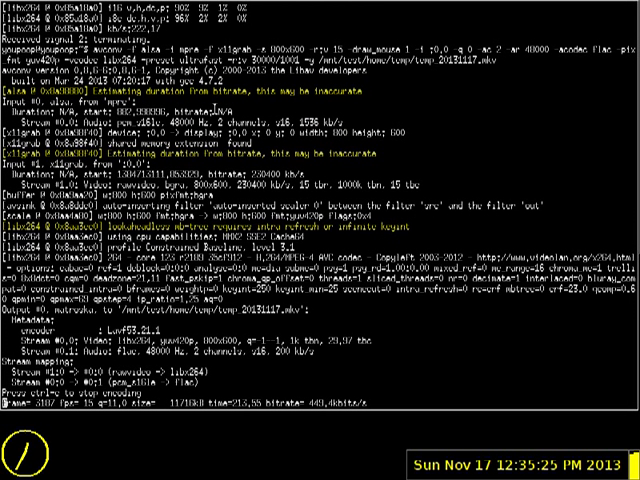
{"action": "left_click_drag", "start_coordinate": [92, 48], "coordinate": [630, 60]}
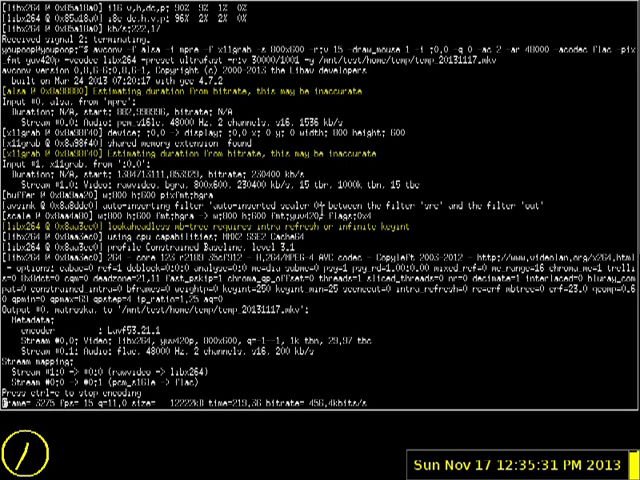
Alt-Tab back to the jackd terminal and hide it, leaving the startup-script xterm in front
{"action": "key", "text": "alt+Tab"}
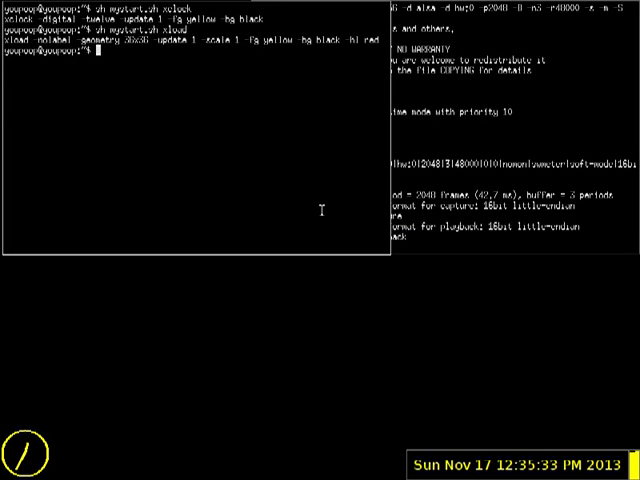
{"action": "key", "text": "ctrl+c"}
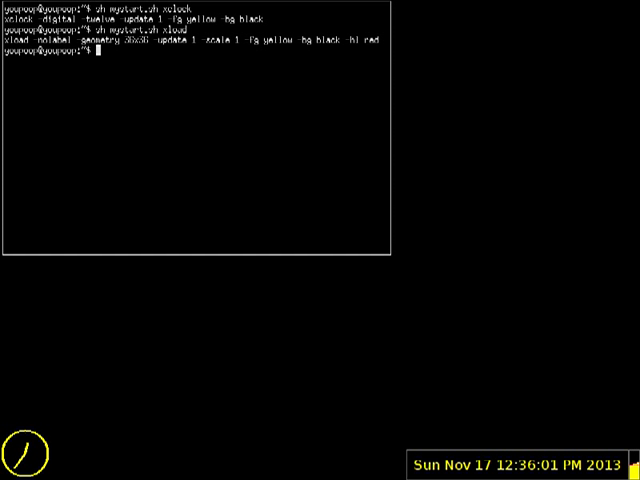
Raise the jackd xterm via window search, then search again and switch to the avconv xterm
{"action": "right_click", "coordinate": [234, 120]}
{"action": "type", "text": "x«"}
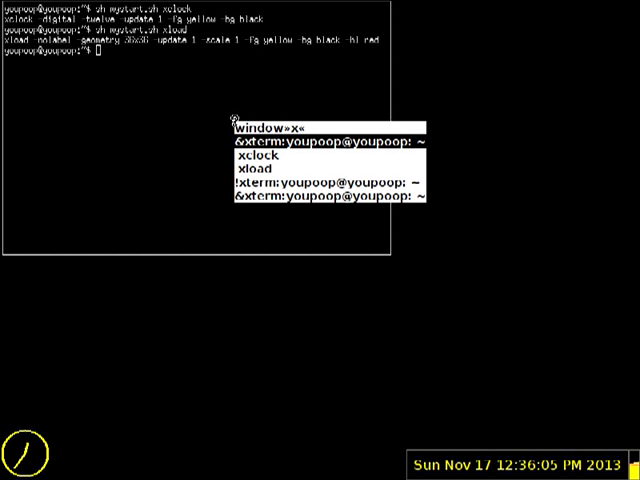
{"action": "key", "text": "Return"}
{"action": "key", "text": "super+w"}
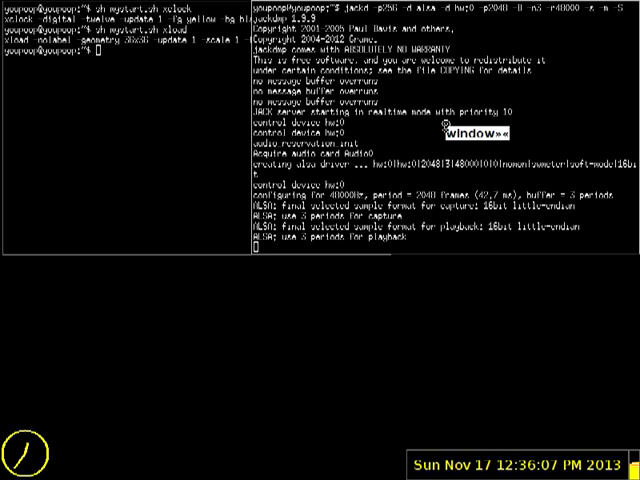
{"action": "type", "text": "x"}
{"action": "key", "text": "Tab"}
{"action": "key", "text": "Tab"}
{"action": "key", "text": "Tab"}
{"action": "key", "text": "Return"}
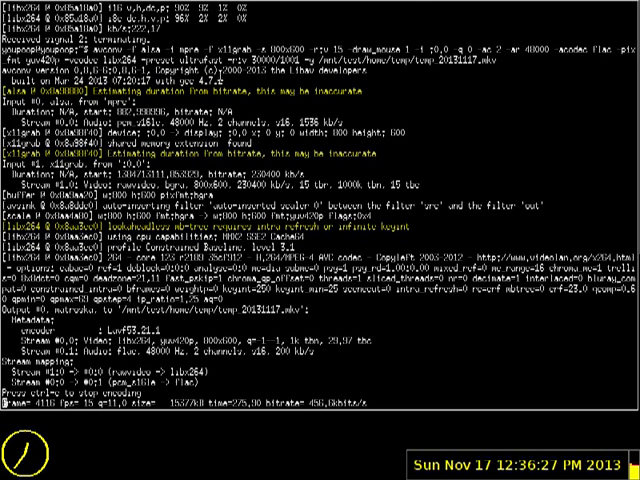
{"action": "key", "text": "ctrl+alt+t"}
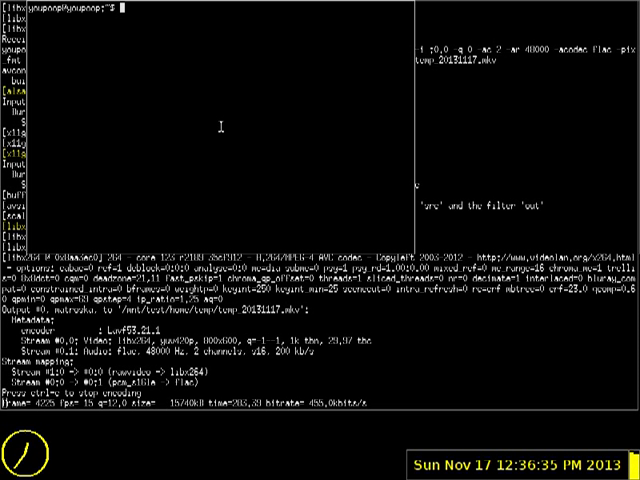
{"action": "type", "text": "cat /"}
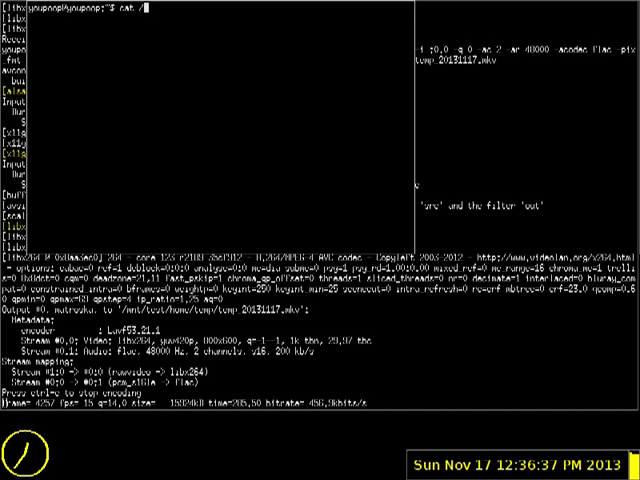
{"action": "type", "text": "proc/cpuinfo "}
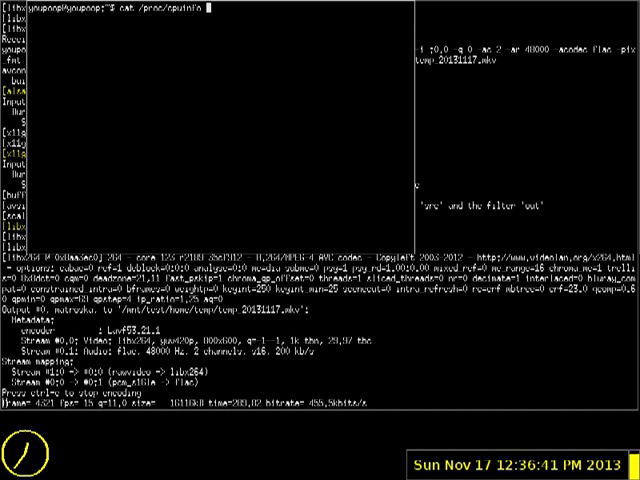
{"action": "type", "text": "| more"}
{"action": "key", "text": "Return"}
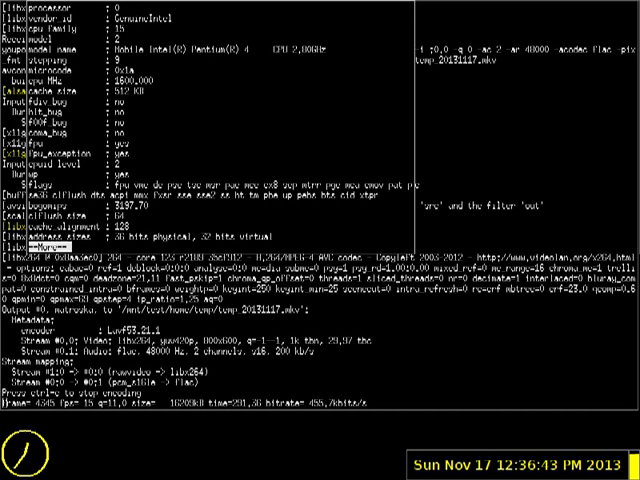
{"action": "left_click_drag", "start_coordinate": [273, 49], "coordinate": [310, 52]}
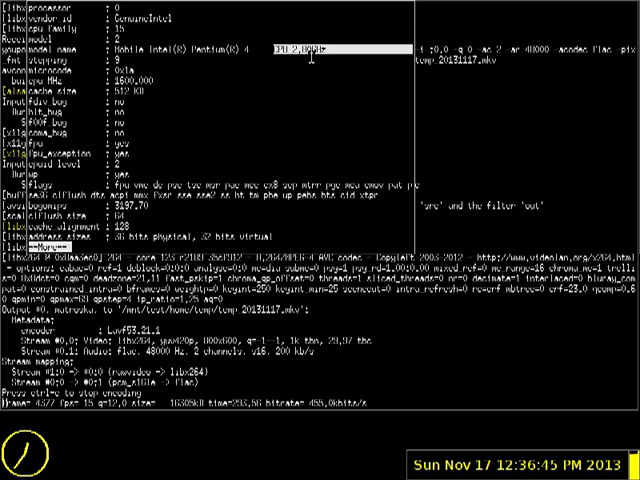
{"action": "mouse_move", "coordinate": [115, 80]}
{"action": "left_mouse_down"}
{"action": "mouse_move", "coordinate": [158, 82]}
{"action": "mouse_move", "coordinate": [186, 100]}
{"action": "left_mouse_up"}
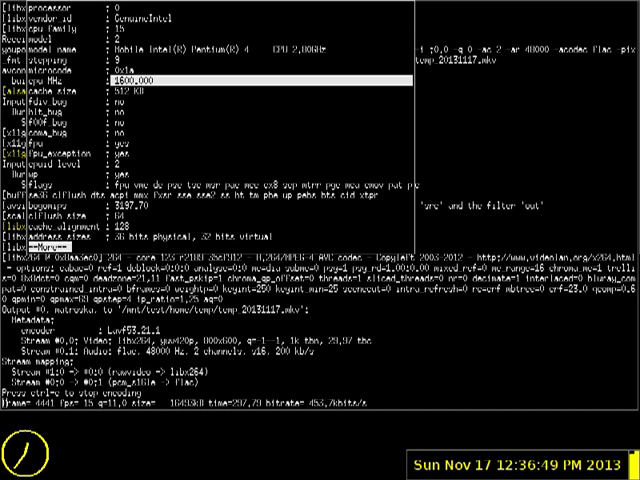
{"action": "key", "text": "q"}
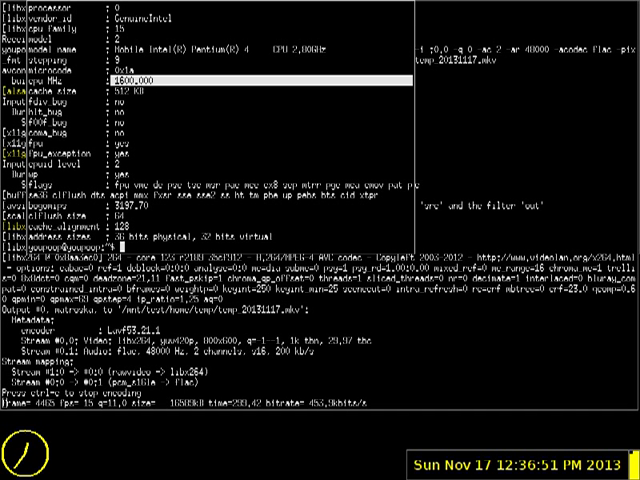
{"action": "type", "text": "cat /proc/cpuinfo "}
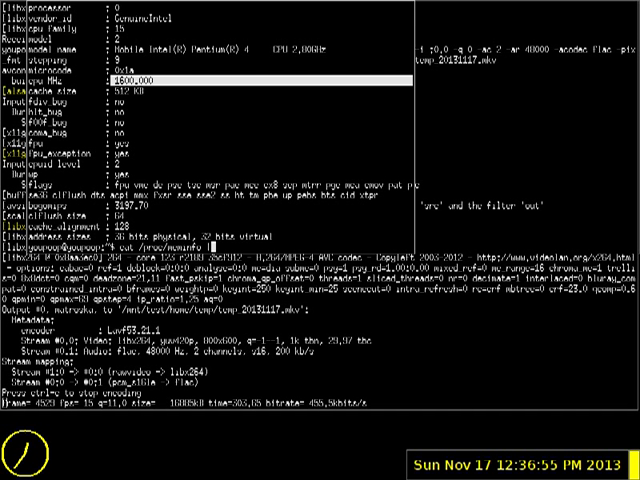
{"action": "type", "text": "| more"}
{"action": "key", "text": "Return"}
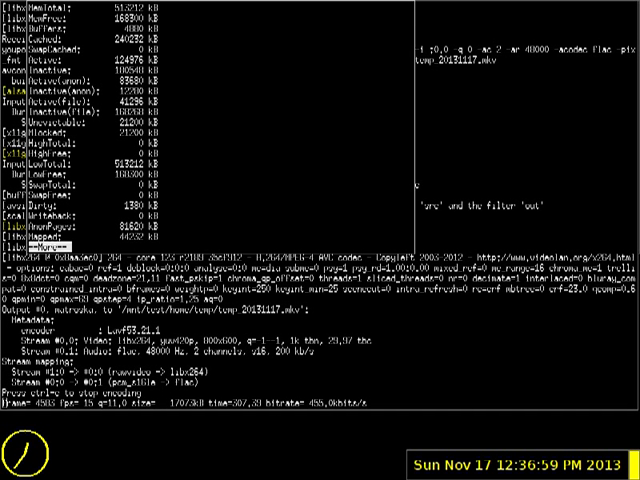
{"action": "type", "text": "q"}
{"action": "type", "text": "exit"}
{"action": "key", "text": "Return"}
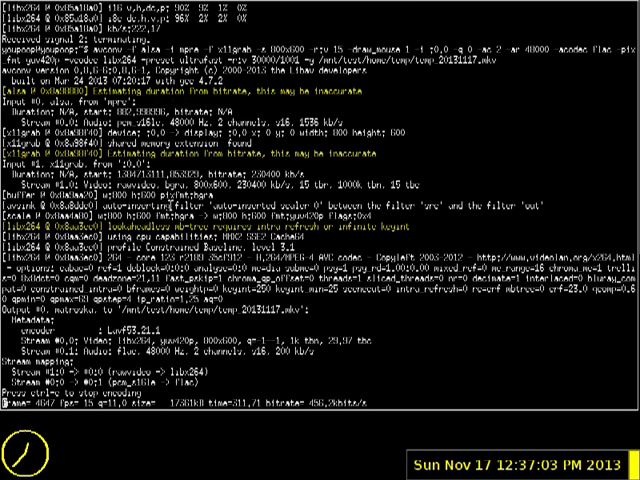